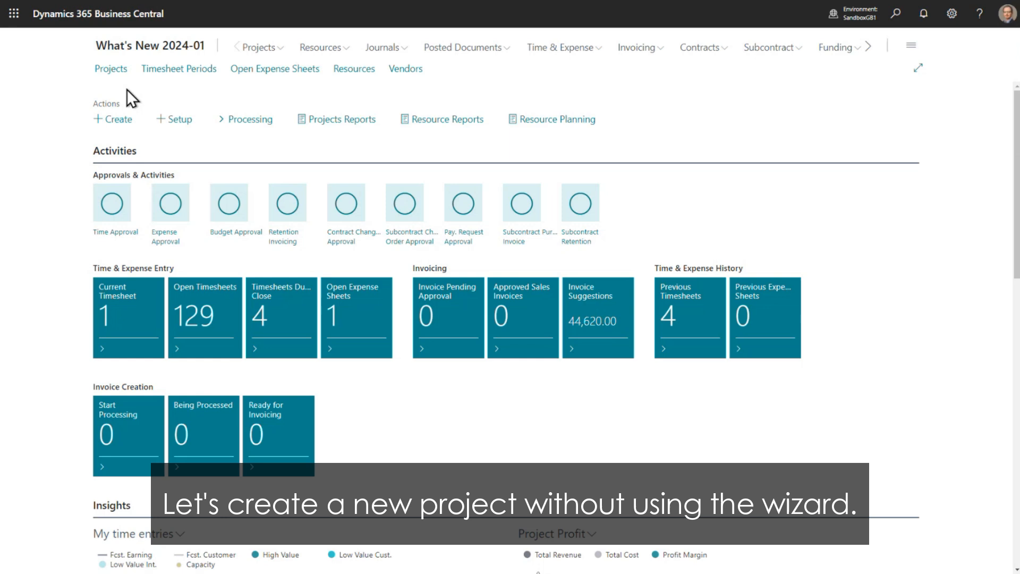
# Step: Create a new project from the projects list for the sell-to customer Adatum Corporation
pyautogui.click(118, 70)
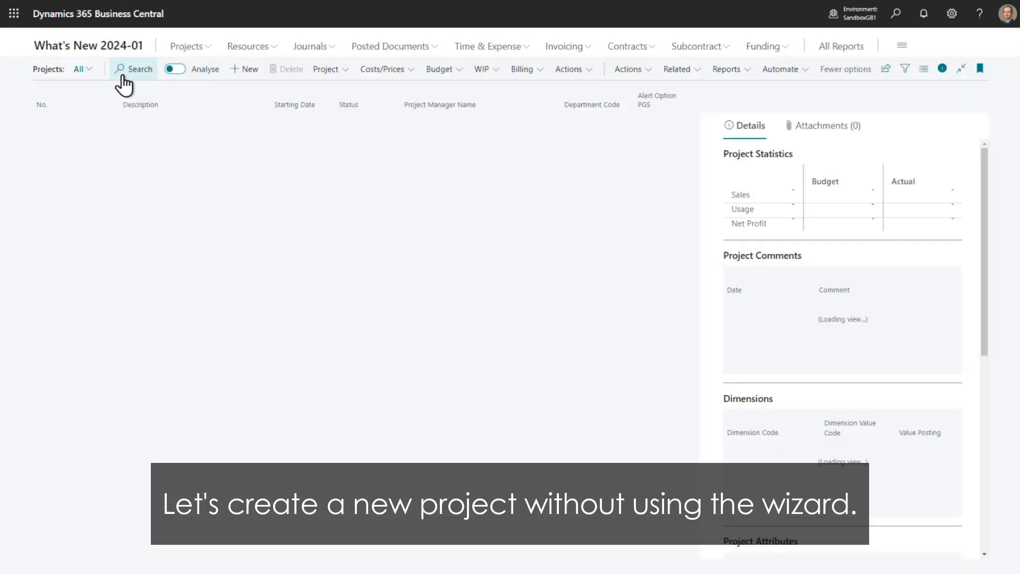
pyautogui.click(239, 71)
pyautogui.click(112, 133)
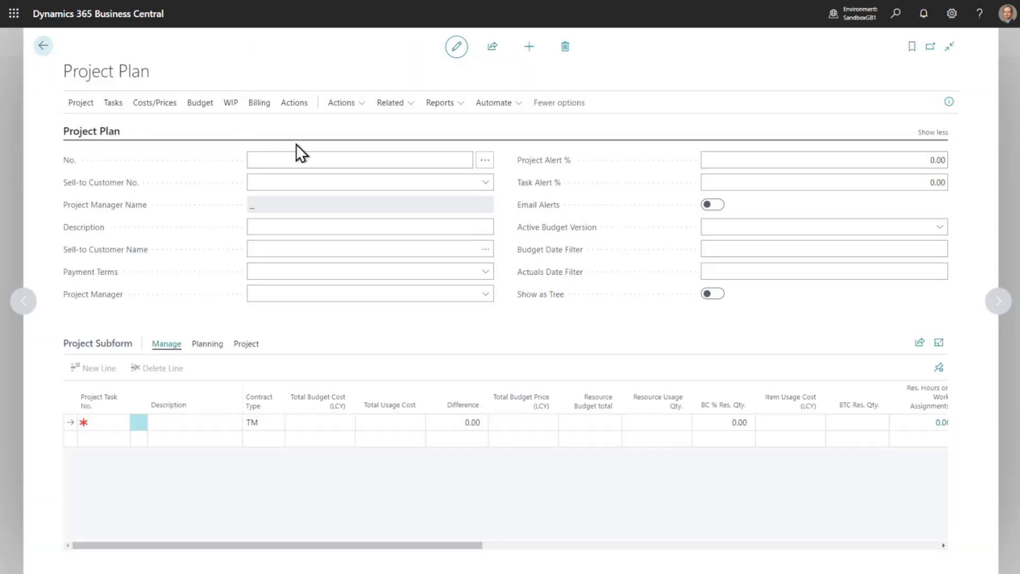
pyautogui.click(335, 181)
pyautogui.write('10000')
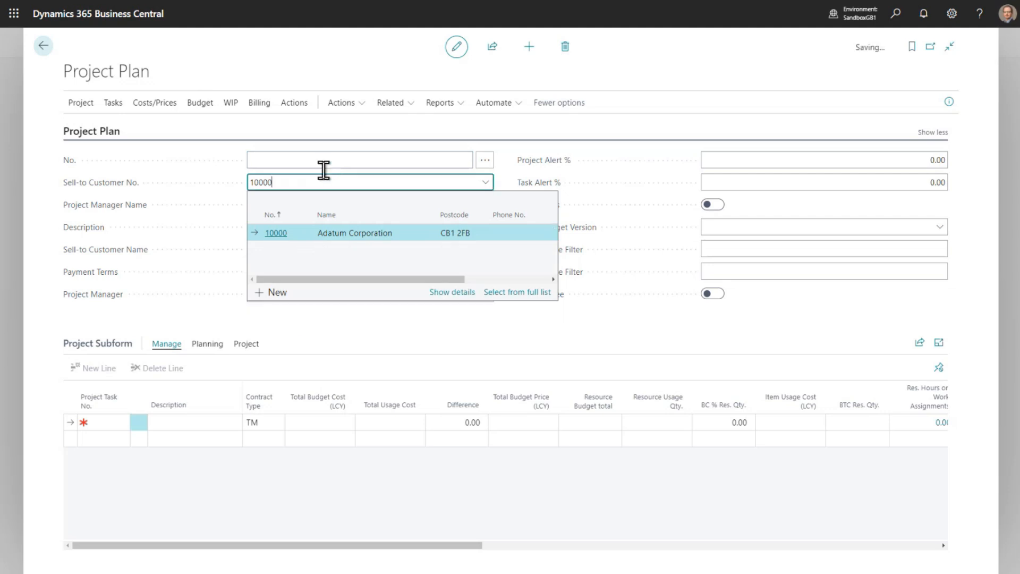
pyautogui.press('Tab')
# Step: Add project task lines 1 and 2 with the descriptions Task 1 and Task 2
pyautogui.click(100, 421)
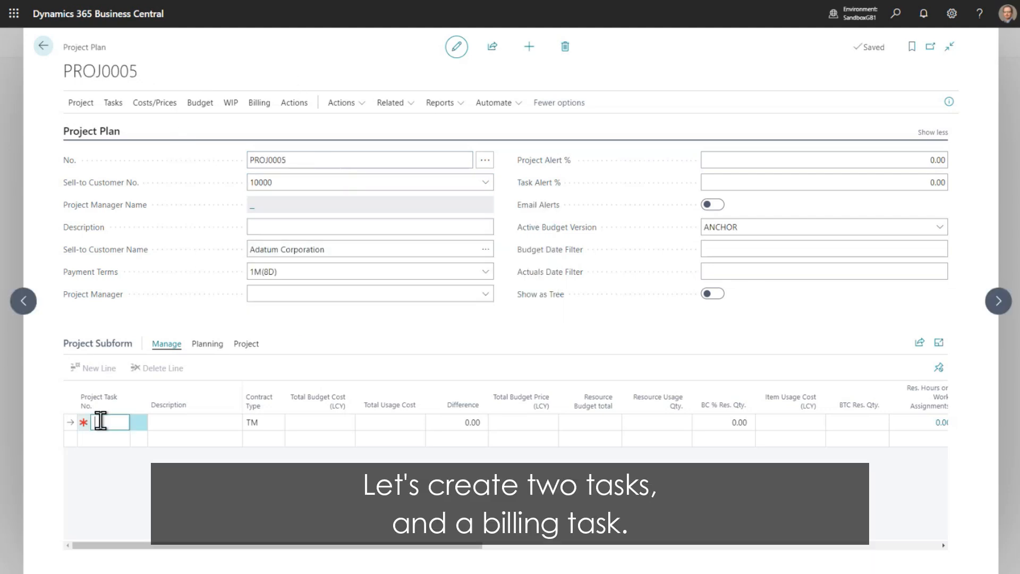
pyautogui.press('Tab')
pyautogui.write('Task 1')
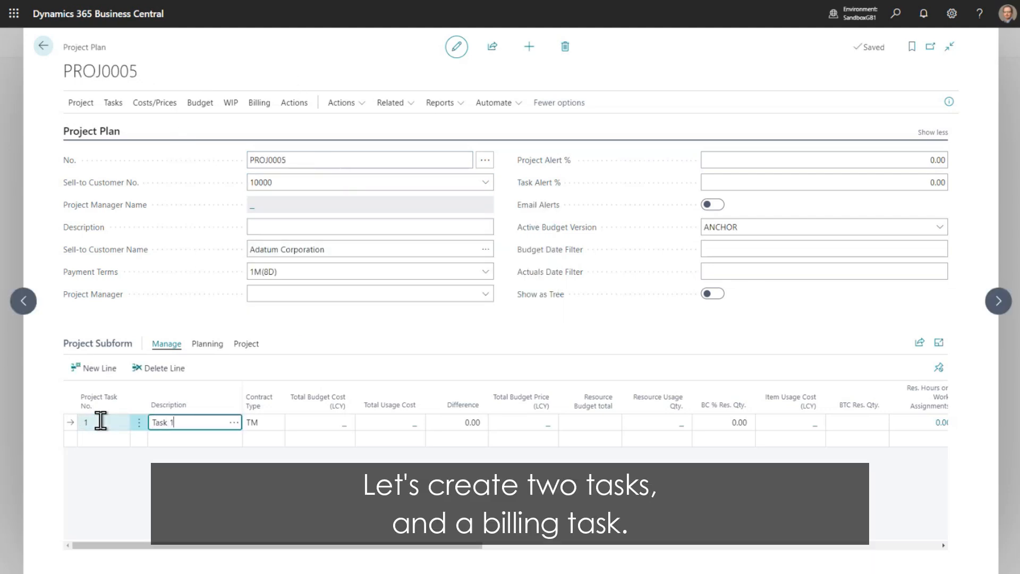
pyautogui.press('Down')
pyautogui.write('2')
pyautogui.press('Tab')
pyautogui.write('Task 2')
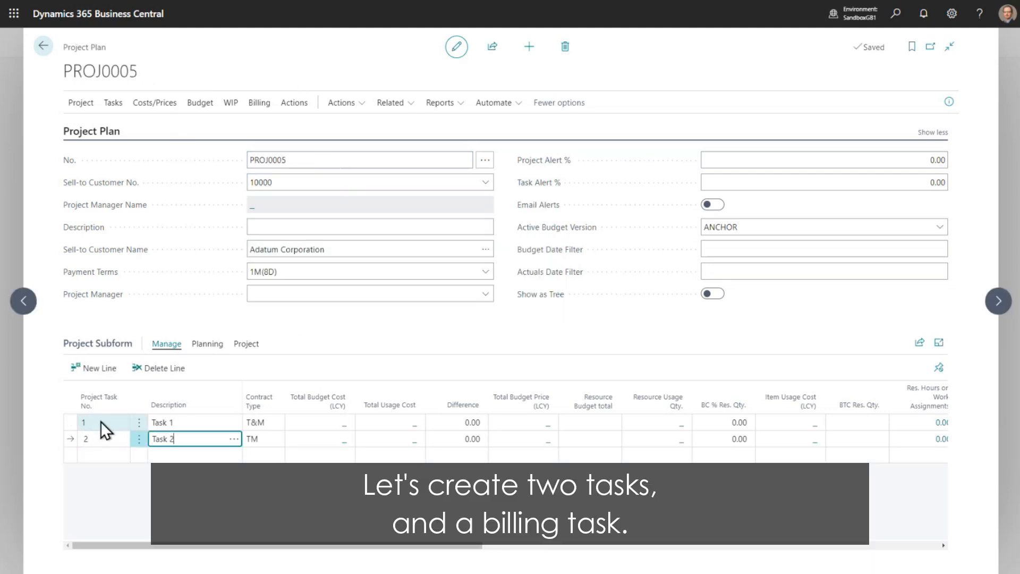
# Step: Add a third project task line numbered B with the description Billing
pyautogui.press('Down')
pyautogui.write('B')
pyautogui.press('Tab')
pyautogui.write('Billing')
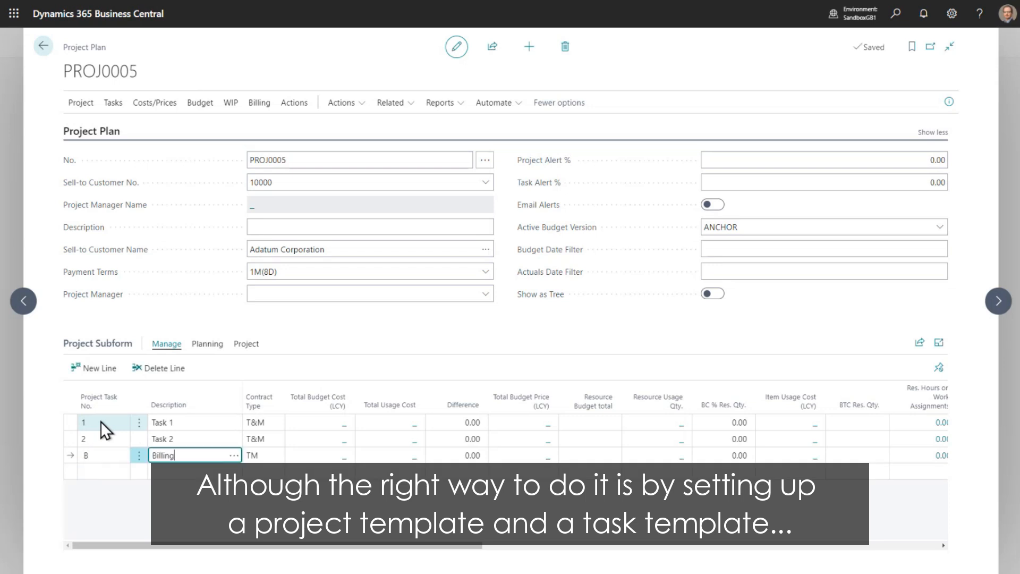
pyautogui.press('Tab')
pyautogui.click(270, 322)
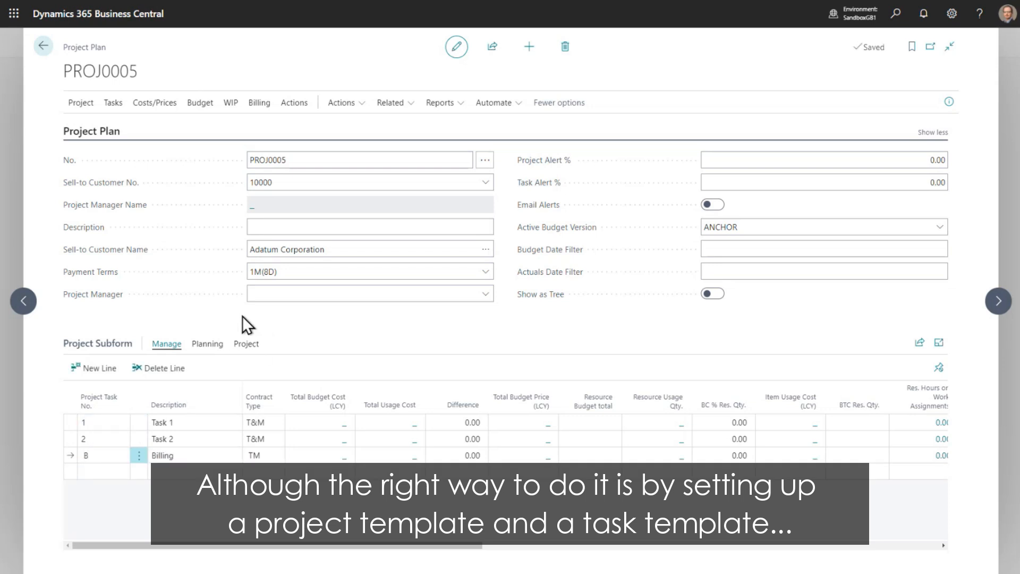
# Step: On the project card, set the resource invoice type to Percent Complete and apply it to the task lines
pyautogui.click(82, 104)
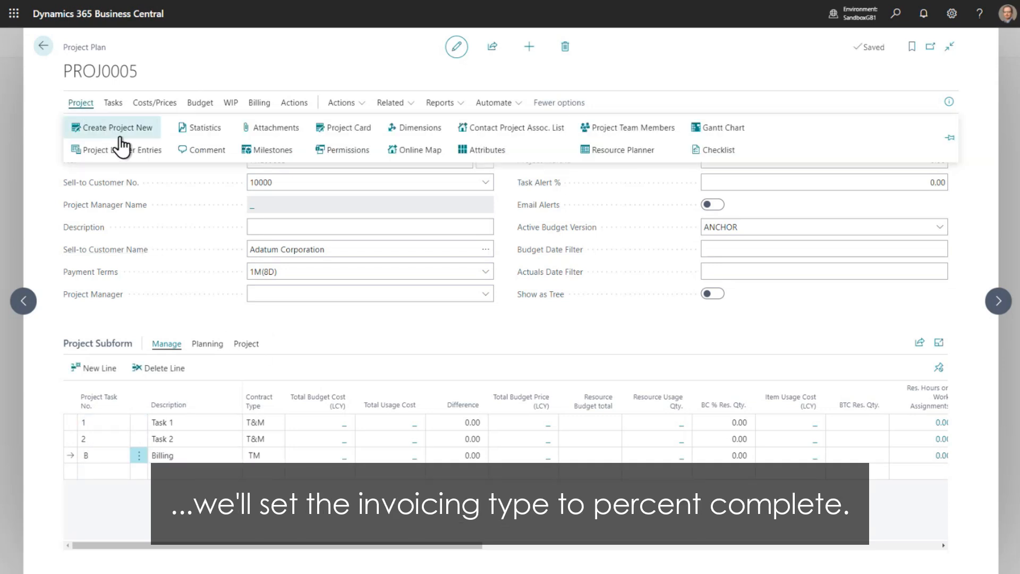
pyautogui.click(348, 129)
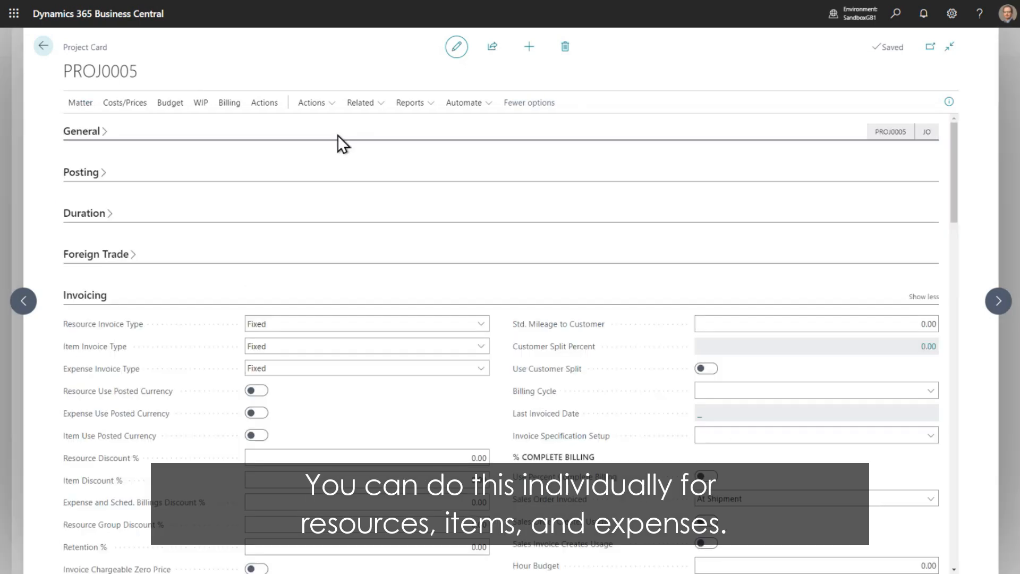
pyautogui.click(342, 324)
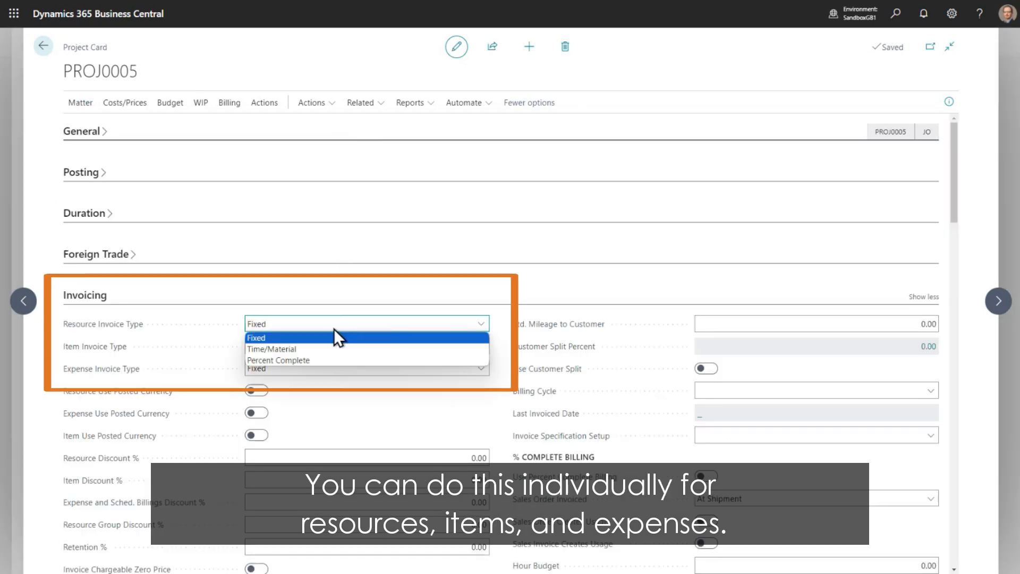
pyautogui.click(313, 358)
pyautogui.click(555, 329)
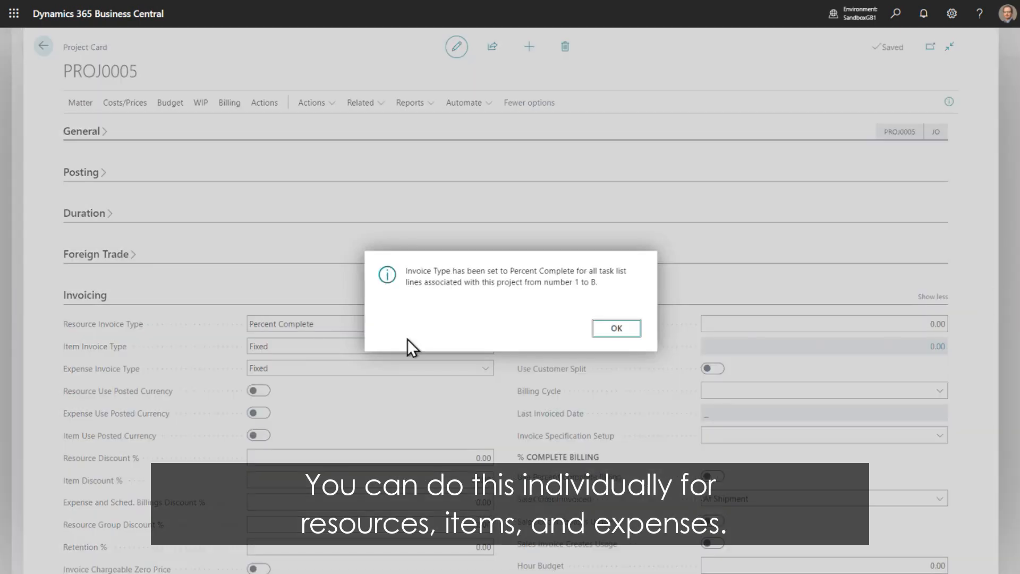
pyautogui.click(612, 329)
# Step: Set the item invoice type to Percent Complete and apply it to the task lines
pyautogui.click(317, 346)
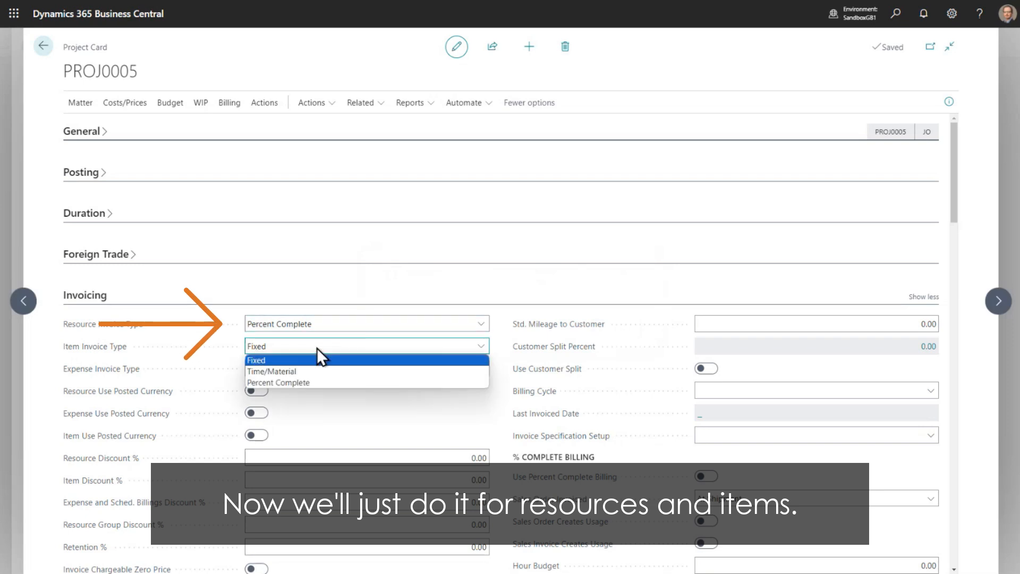
pyautogui.click(295, 381)
pyautogui.click(558, 330)
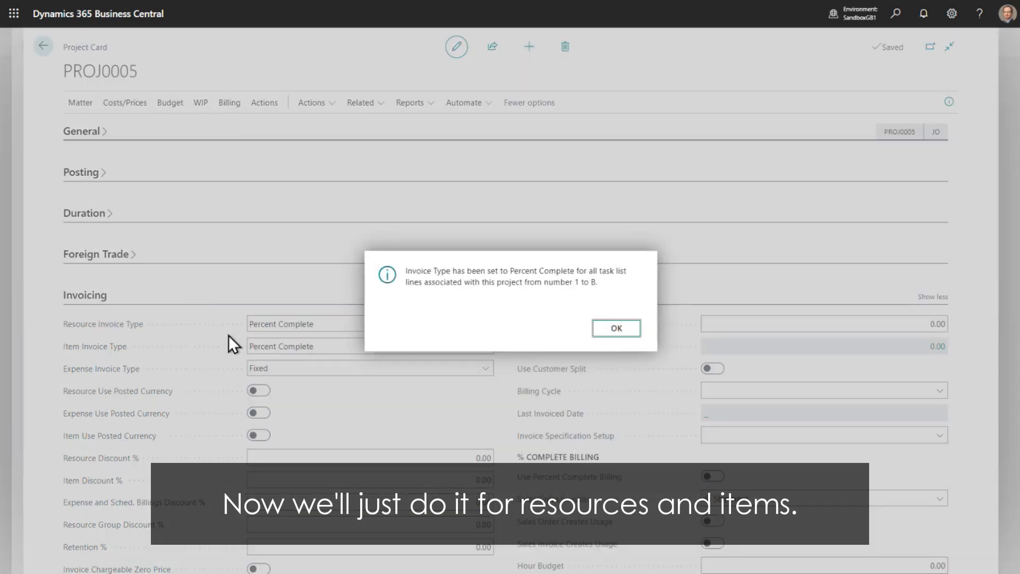
pyautogui.click(615, 331)
# Step: Enable percent complete billing and Resources % Complete, updating the task lines as well
pyautogui.scroll(-4, 744, 332)
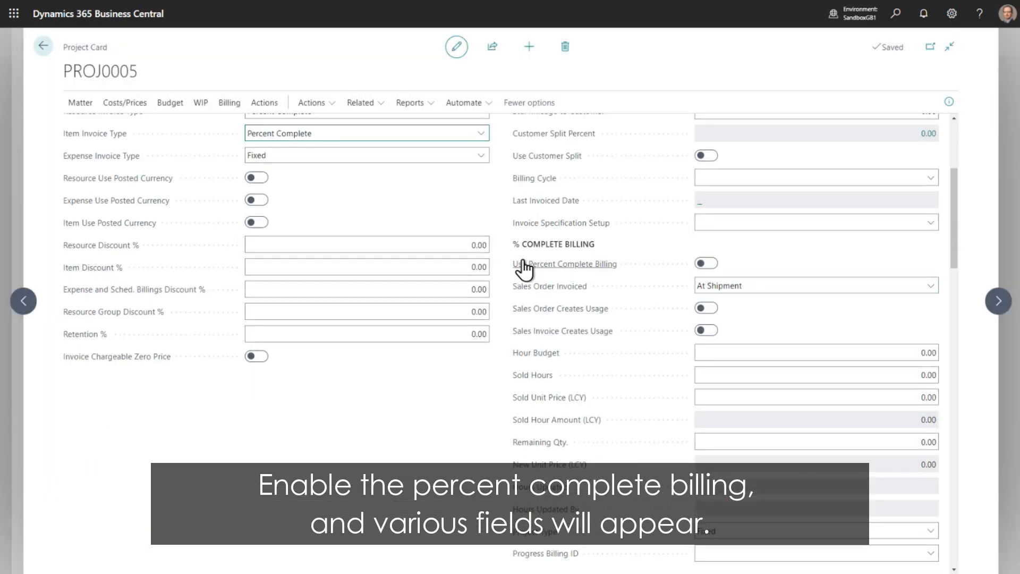
pyautogui.click(705, 263)
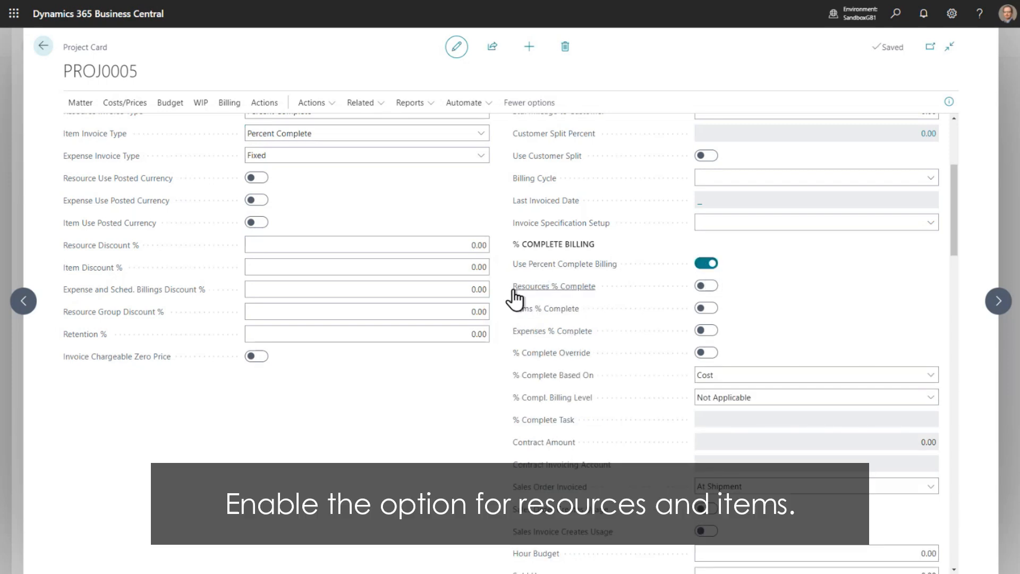
pyautogui.click(709, 287)
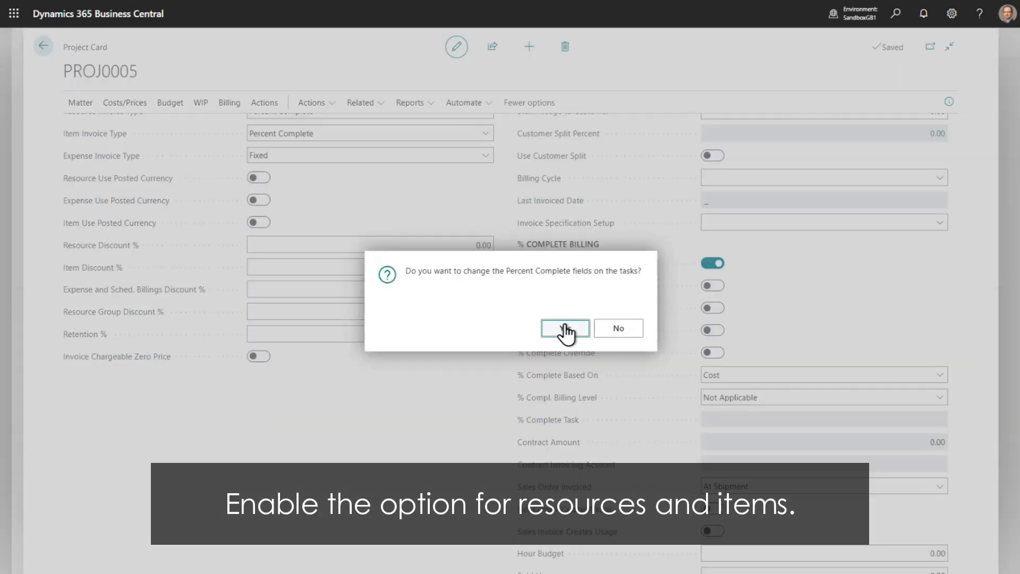
pyautogui.click(565, 329)
pyautogui.click(613, 328)
# Step: Enable Items % Complete and apply the change to the project's task lines
pyautogui.click(709, 308)
pyautogui.click(565, 328)
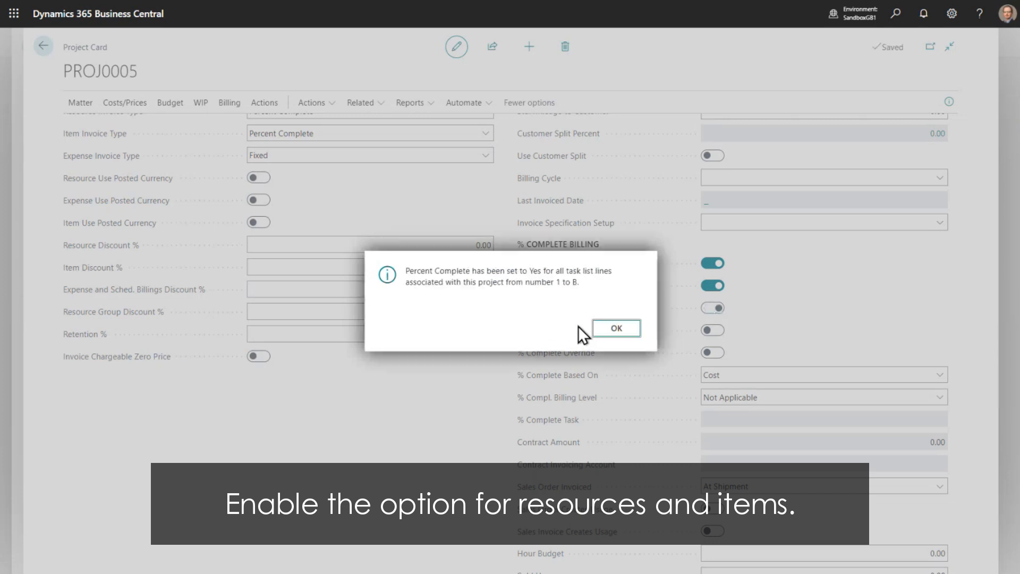
pyautogui.click(612, 329)
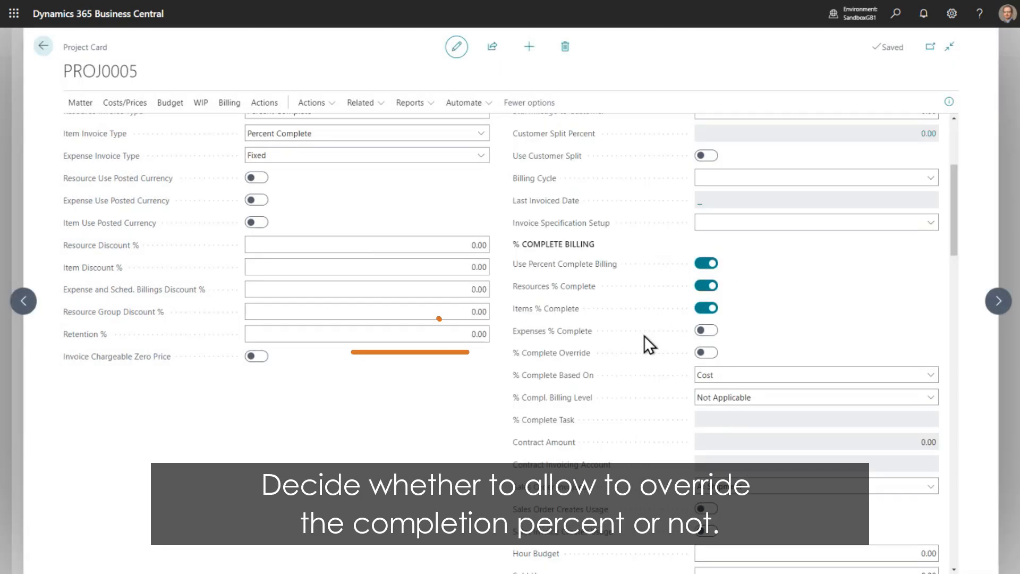
# Step: Allow the calculated completion percent to be overridden, on the project and its task lines
pyautogui.moveTo(562, 356)
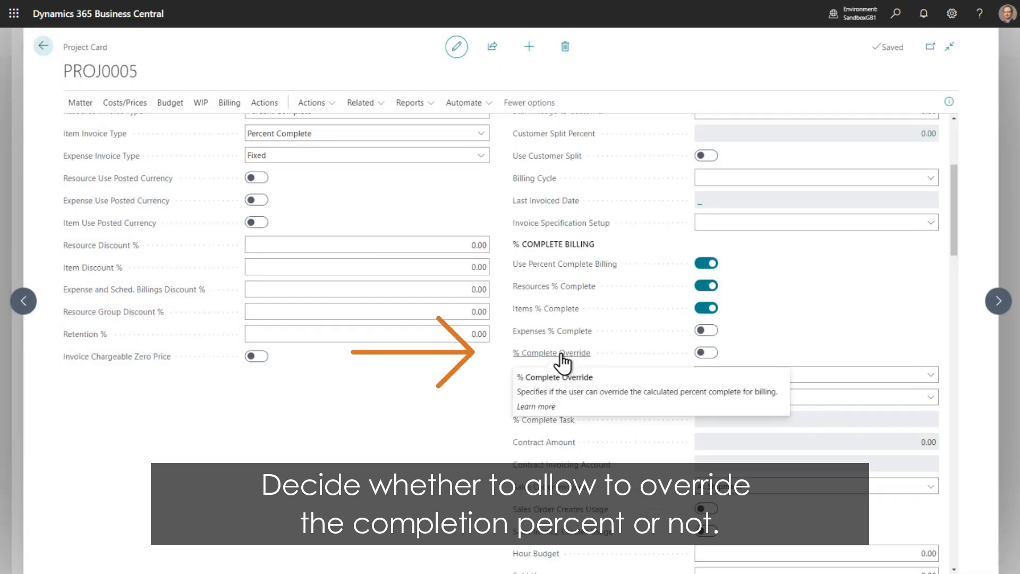
pyautogui.click(706, 352)
pyautogui.click(567, 330)
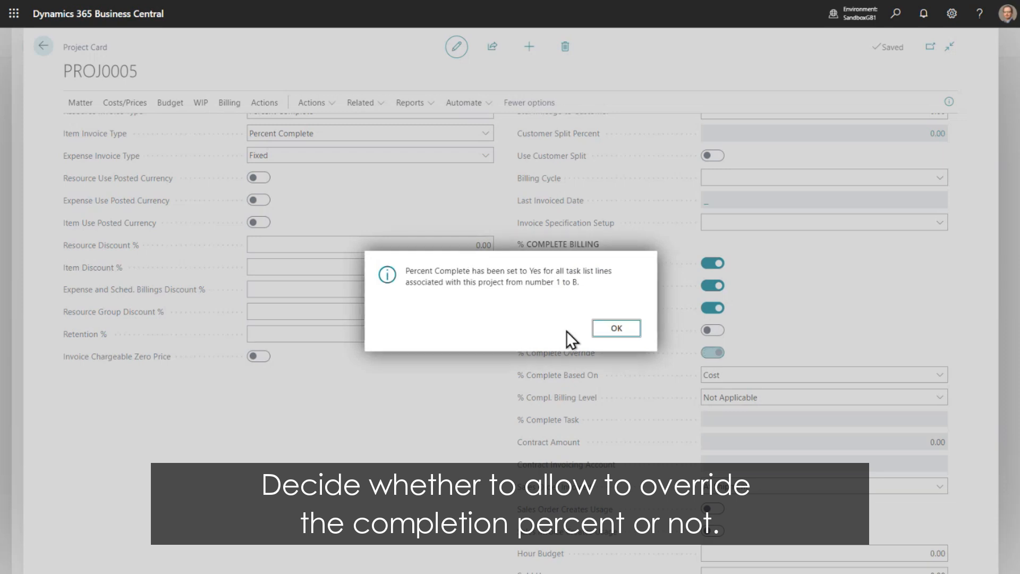
pyautogui.click(616, 332)
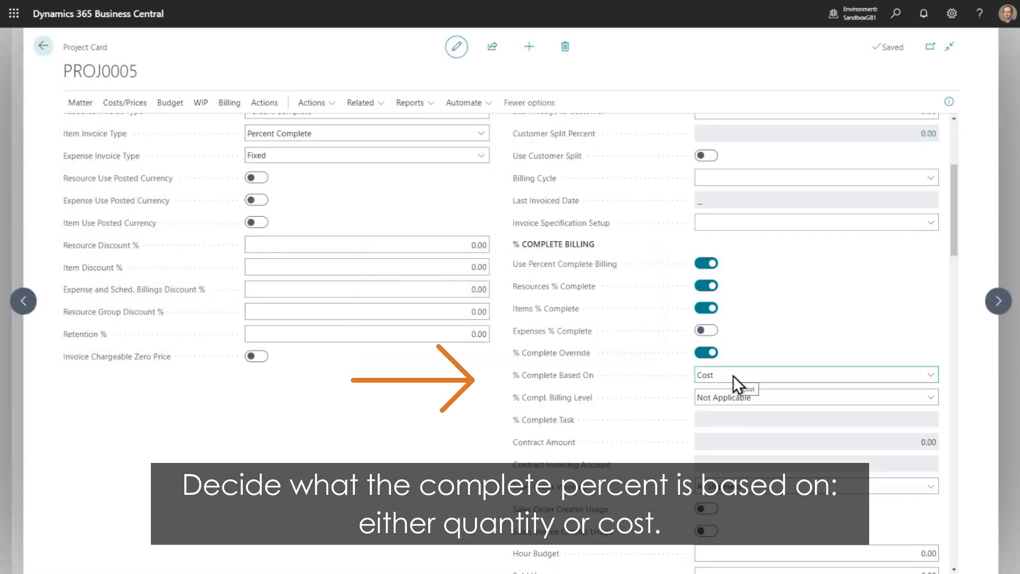
# Step: Review the options for what the completion percentage is based on
pyautogui.moveTo(544, 379)
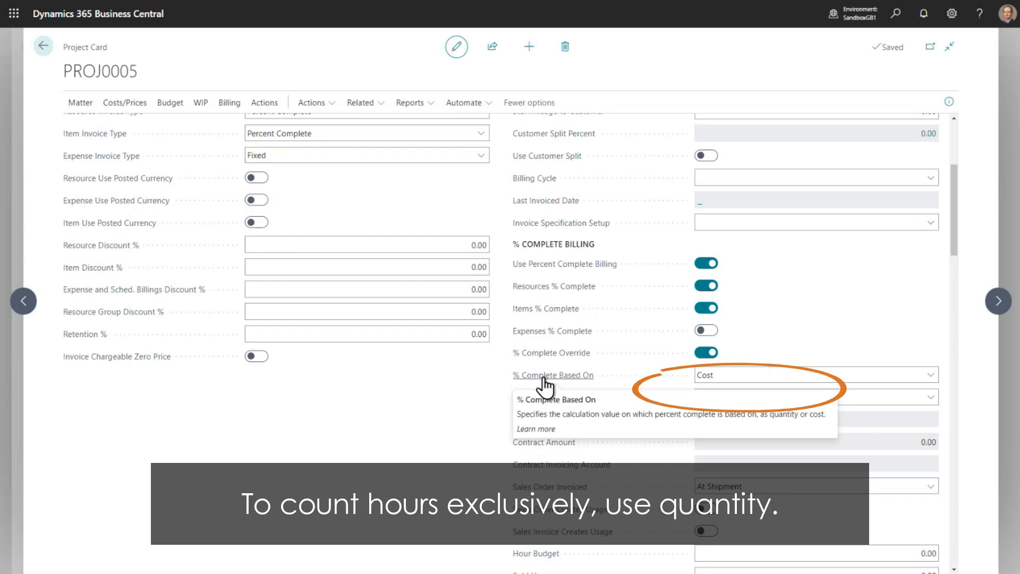
pyautogui.click(722, 373)
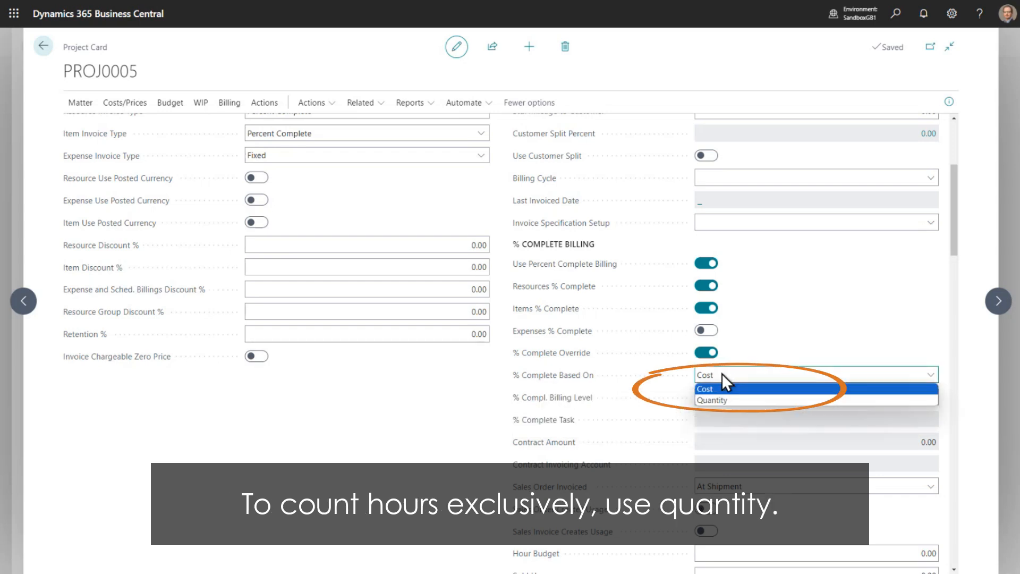
pyautogui.click(718, 396)
# Step: Set the percent complete billing level to Project Summary and the percent complete task to B
pyautogui.click(567, 399)
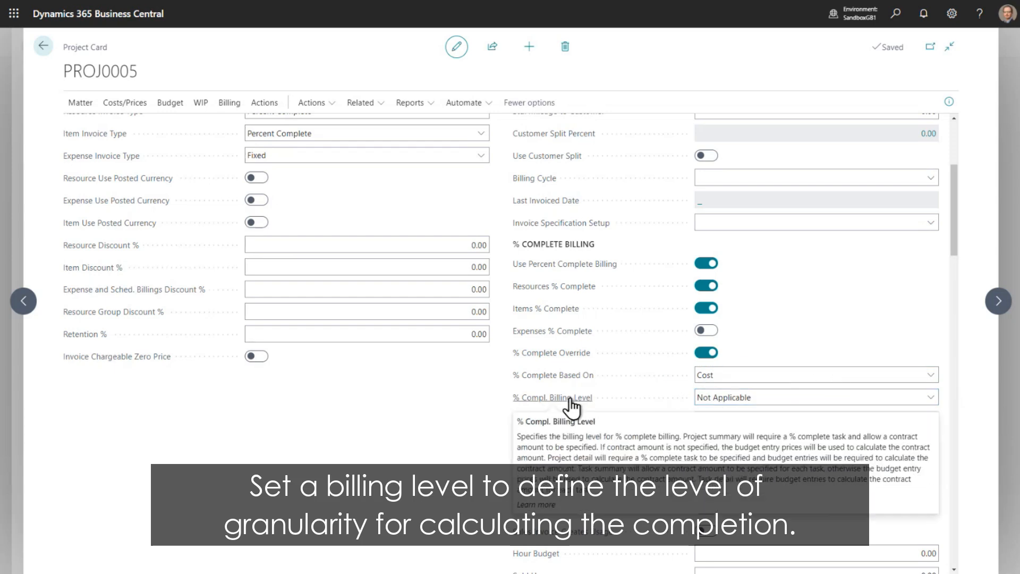
pyautogui.click(745, 398)
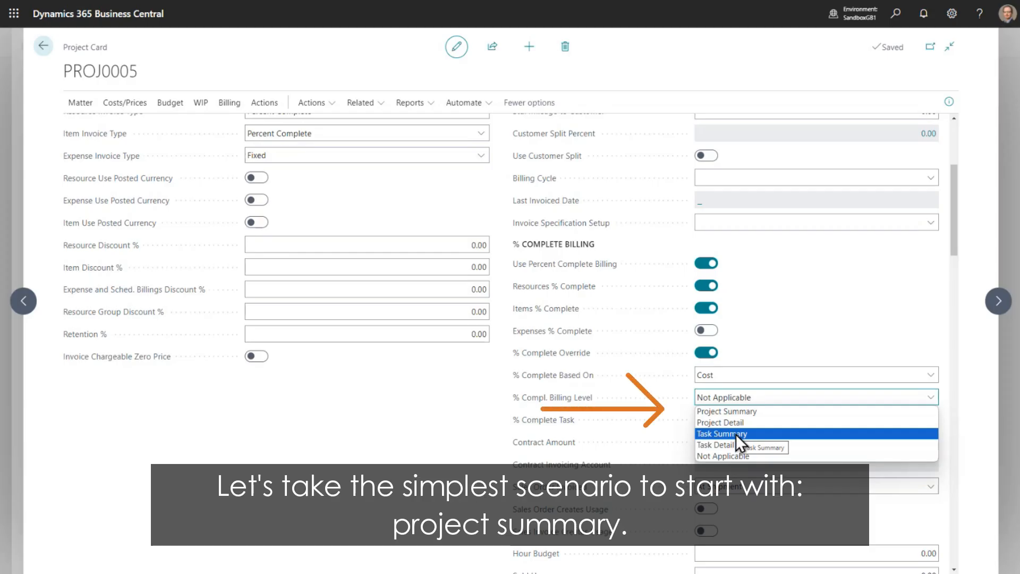
pyautogui.click(743, 412)
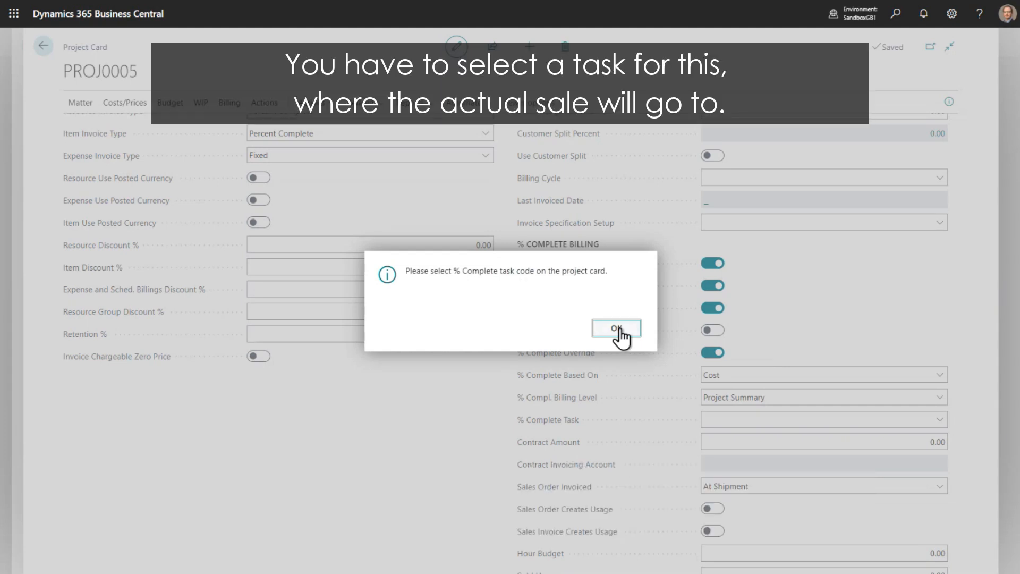
pyautogui.click(616, 328)
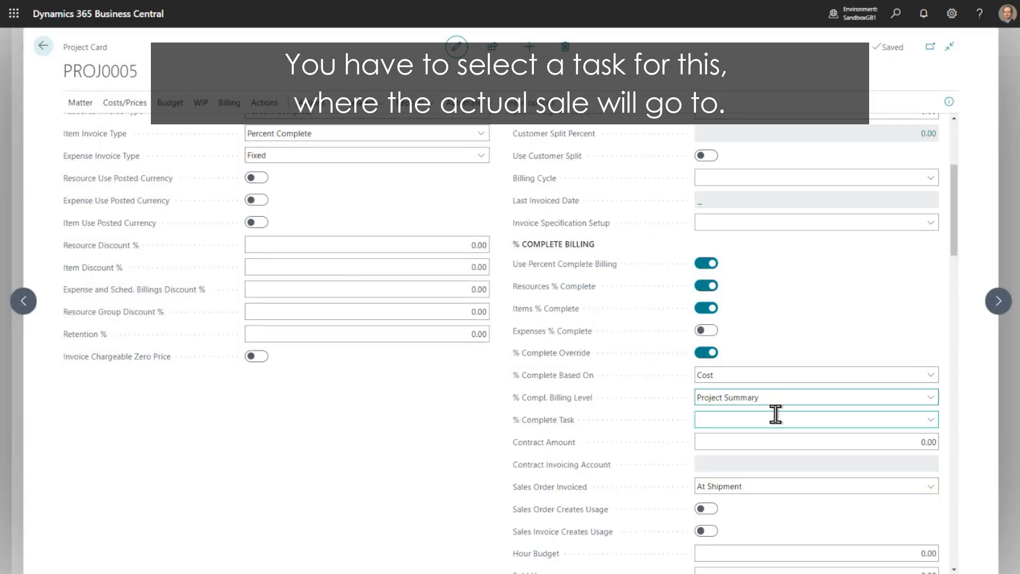
pyautogui.click(927, 419)
pyautogui.click(731, 503)
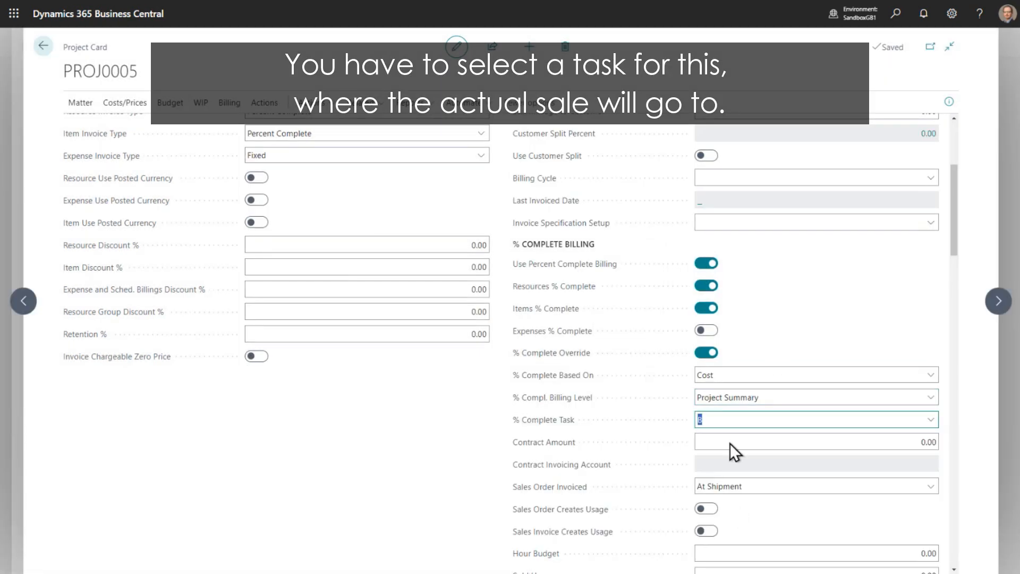
# Step: Try a contract amount of 10,000 and list the accounts available for contract invoicing
pyautogui.click(730, 443)
pyautogui.moveTo(576, 445)
pyautogui.write('10000')
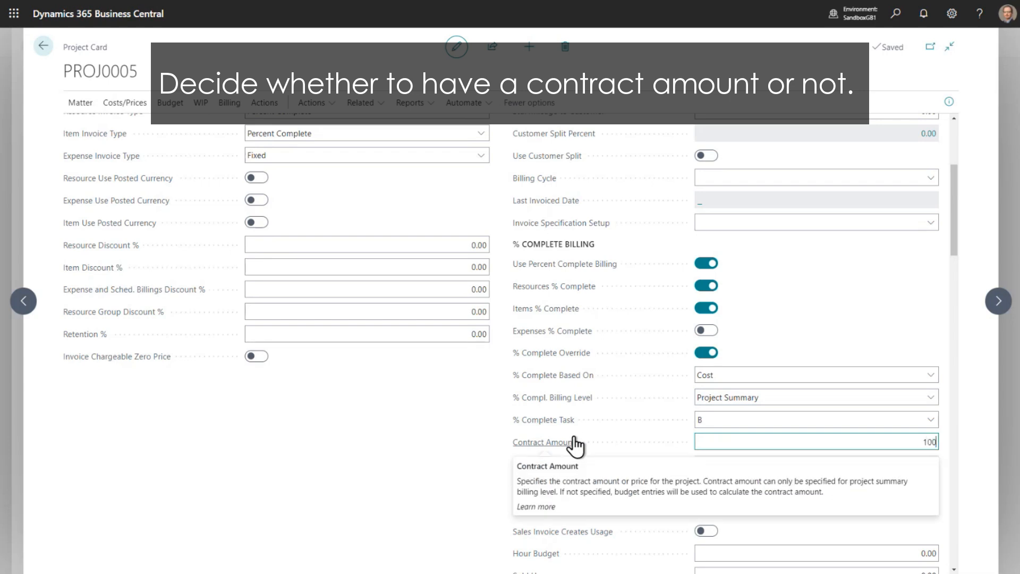
pyautogui.press('Tab')
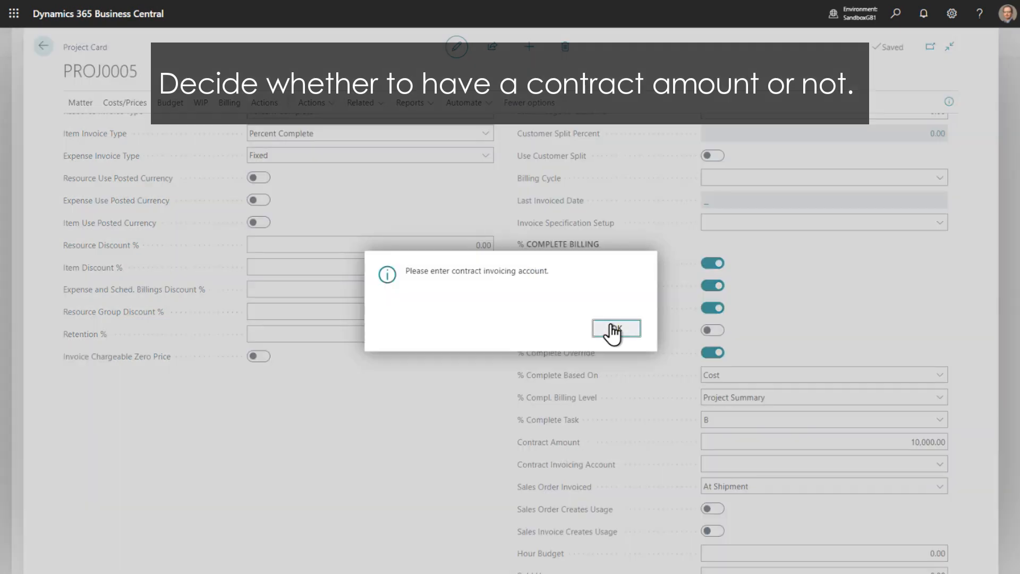
pyautogui.click(610, 329)
pyautogui.click(778, 463)
pyautogui.click(927, 462)
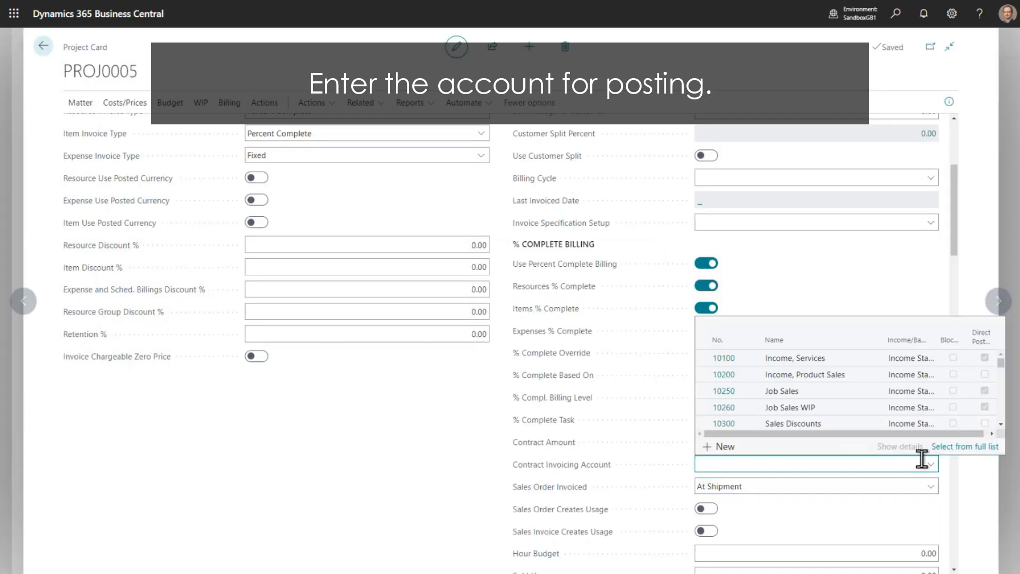
# Step: Clear the contract amount on the project card
pyautogui.click(821, 441)
pyautogui.click(820, 441)
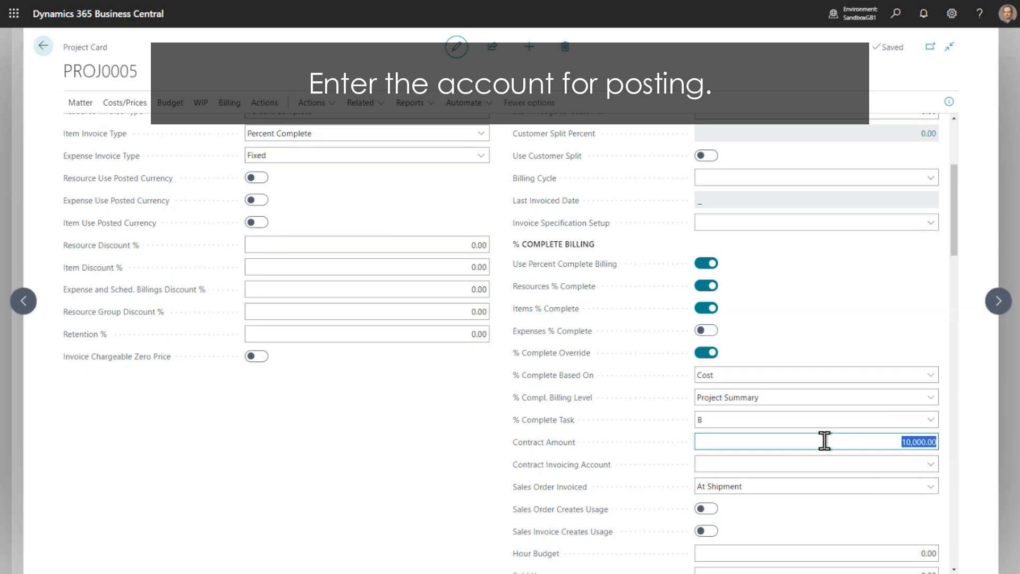
pyautogui.press('Delete')
pyautogui.click(821, 340)
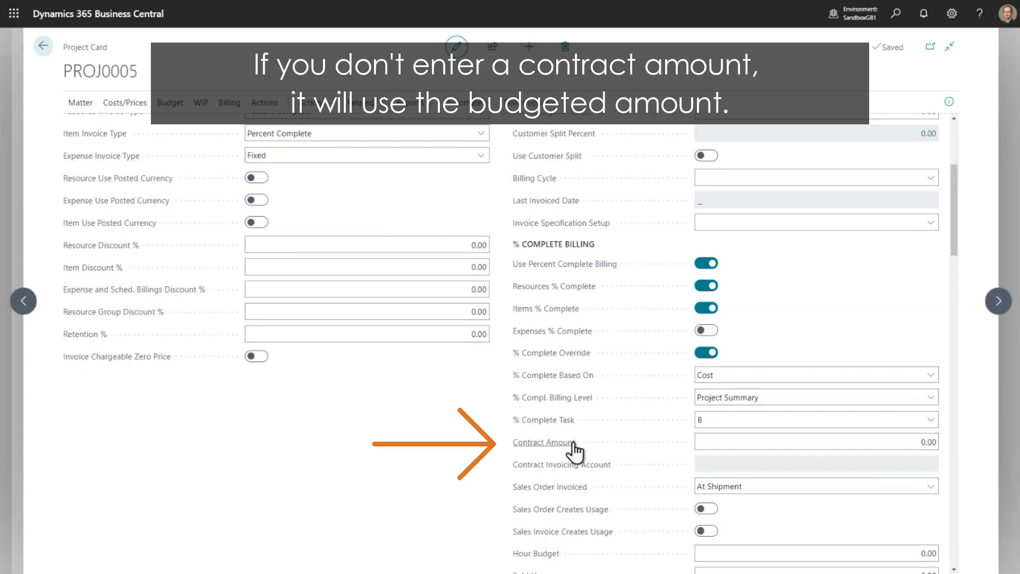
pyautogui.moveTo(574, 446)
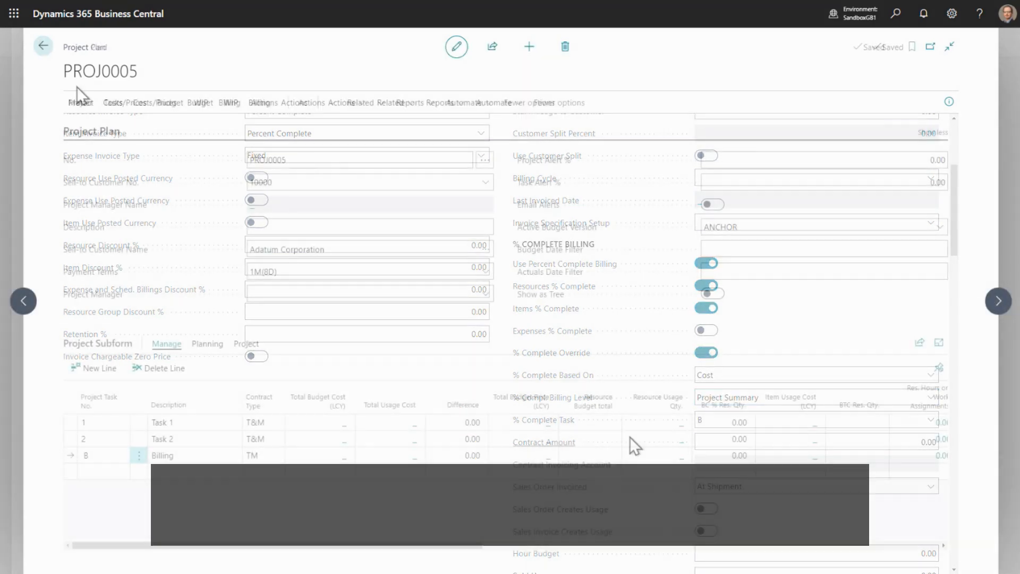
# Step: Open the project's budget matrix and set it to type Resource with the first resource in the lookup
pyautogui.click(192, 103)
pyautogui.click(109, 127)
pyautogui.click(482, 182)
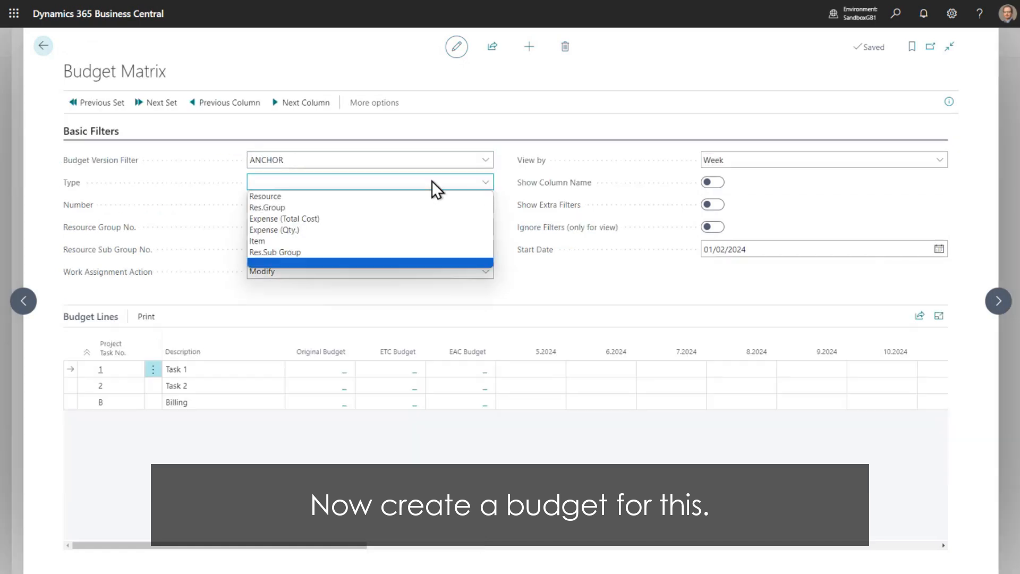
pyautogui.click(296, 196)
pyautogui.click(485, 204)
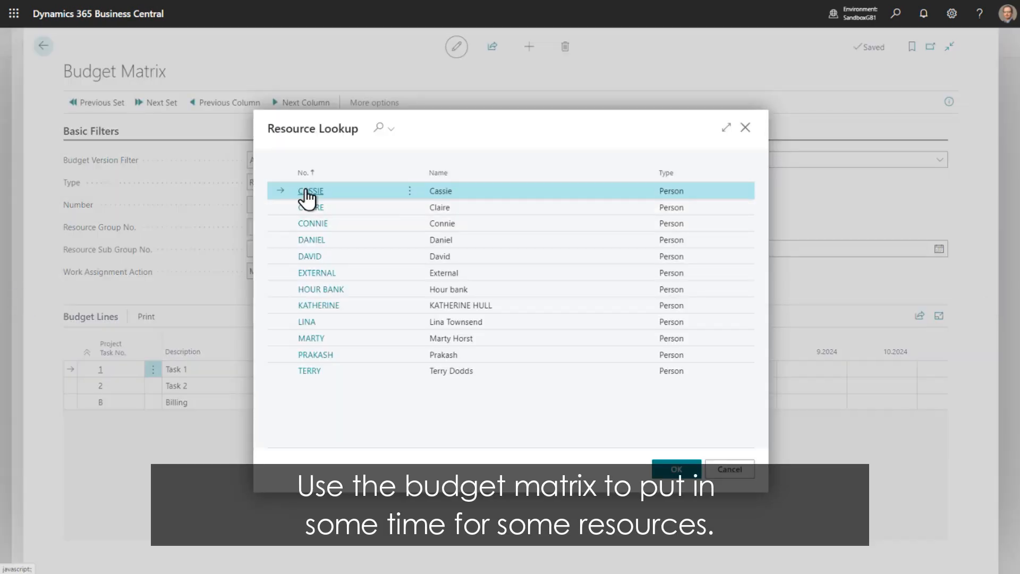
pyautogui.click(307, 196)
# Step: Budget 16 hours for Task 1 and 24 hours for Task 2 in week 5.2024
pyautogui.click(524, 369)
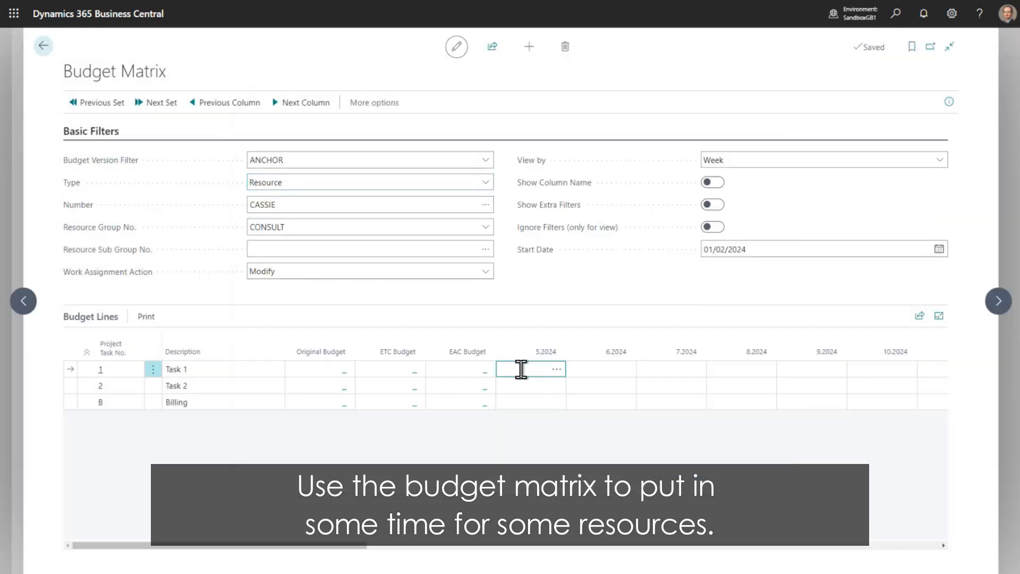
pyautogui.write('16')
pyautogui.press('Down')
pyautogui.write('24')
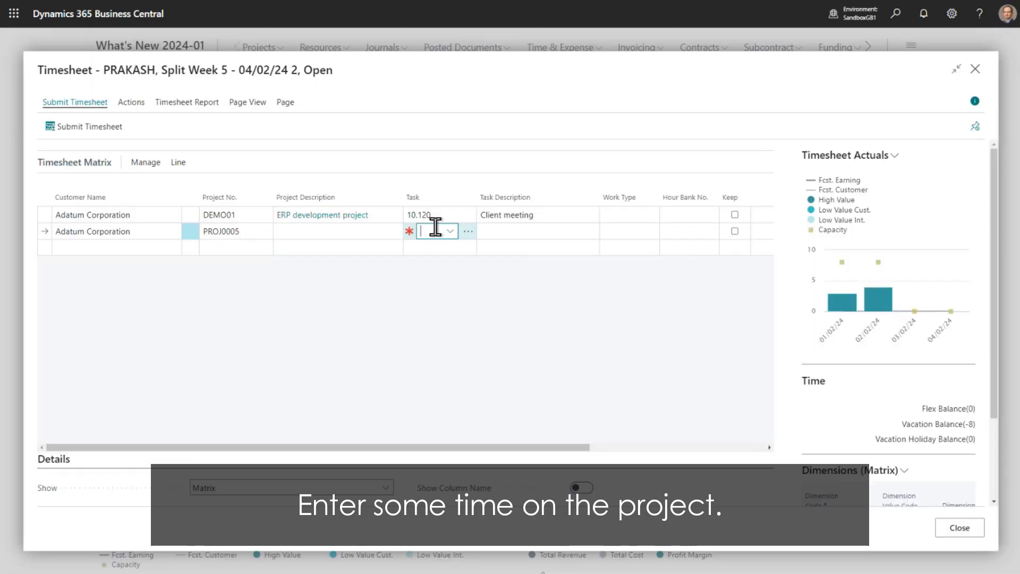
# Step: Assign task 1 to the PROJ0005 timesheet line and enter 5 hours on 01/02/24
pyautogui.write('1')
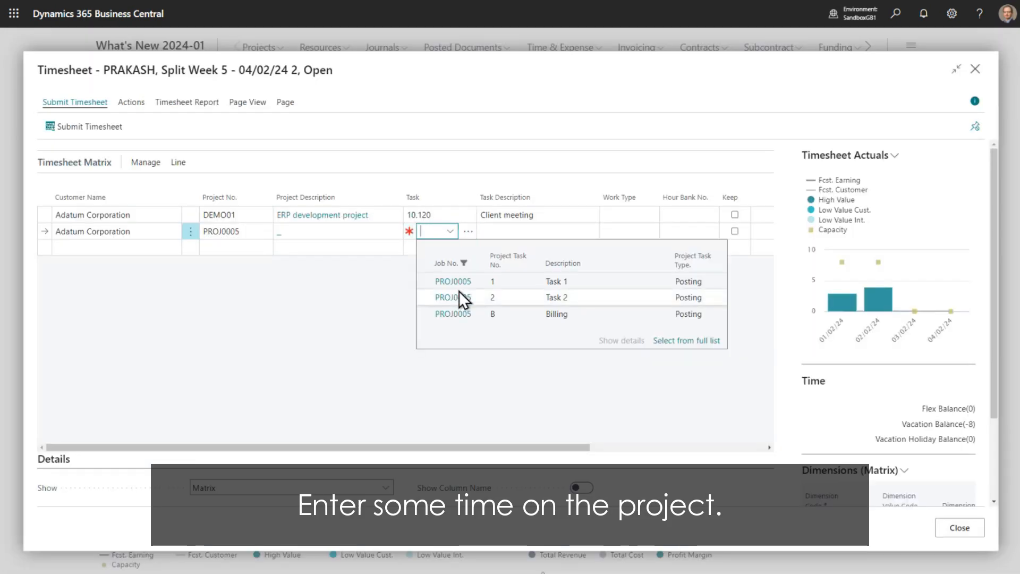
pyautogui.click(458, 283)
pyautogui.click(975, 101)
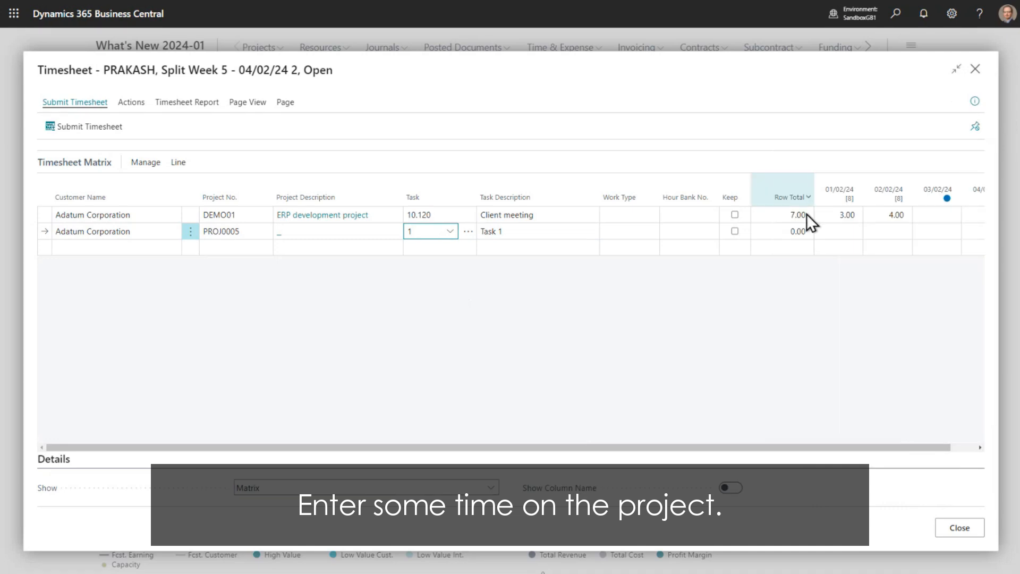
pyautogui.click(834, 231)
pyautogui.write('5')
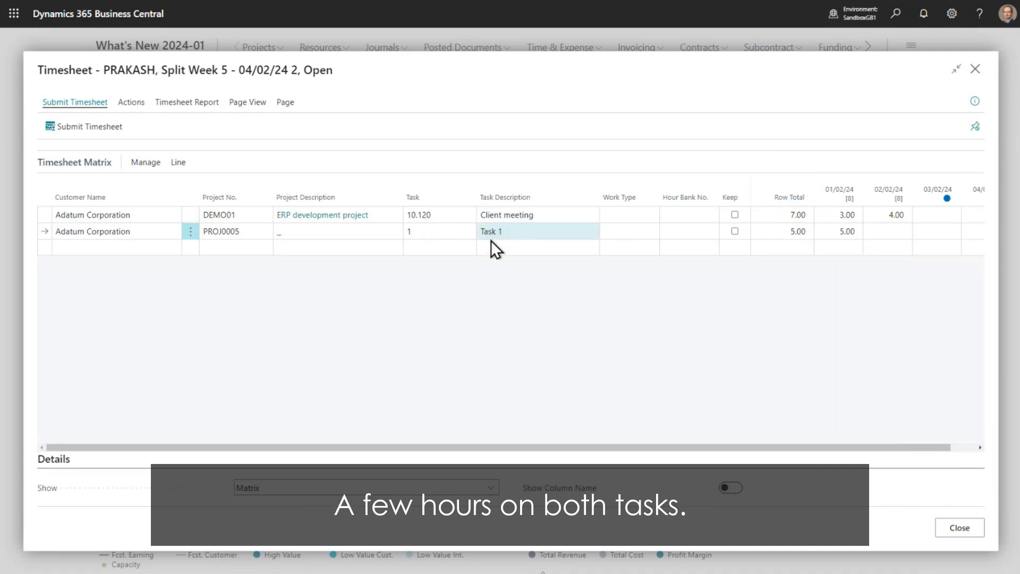
# Step: Add a timesheet line for PROJ0005 task 2 and enter 5 hours
pyautogui.click(221, 247)
pyautogui.write('PROJ0005')
pyautogui.press('Tab')
pyautogui.write('2')
pyautogui.press('Tab')
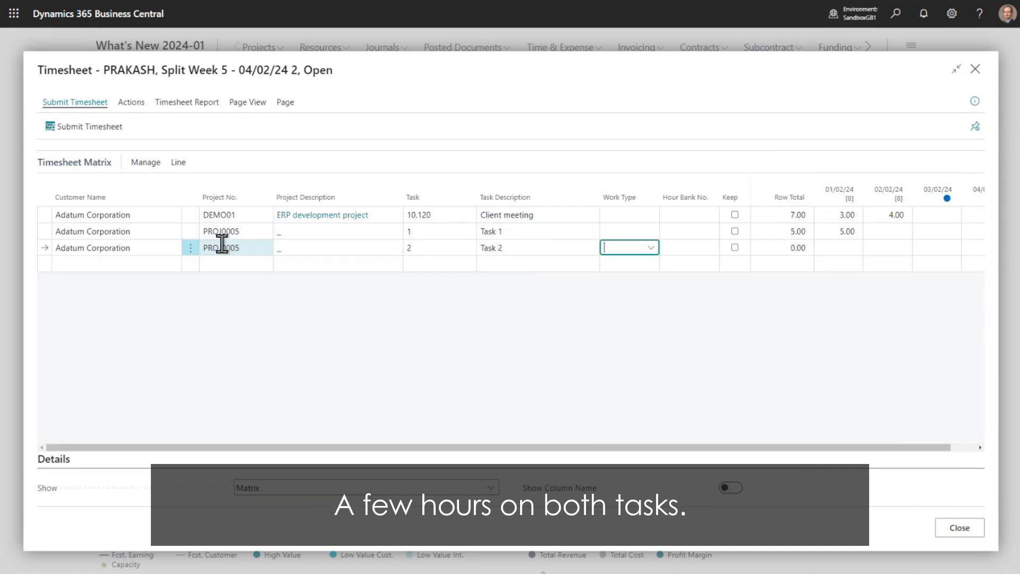
pyautogui.press('Tab')
pyautogui.press('Tab')
pyautogui.press('Tab')
pyautogui.write('5')
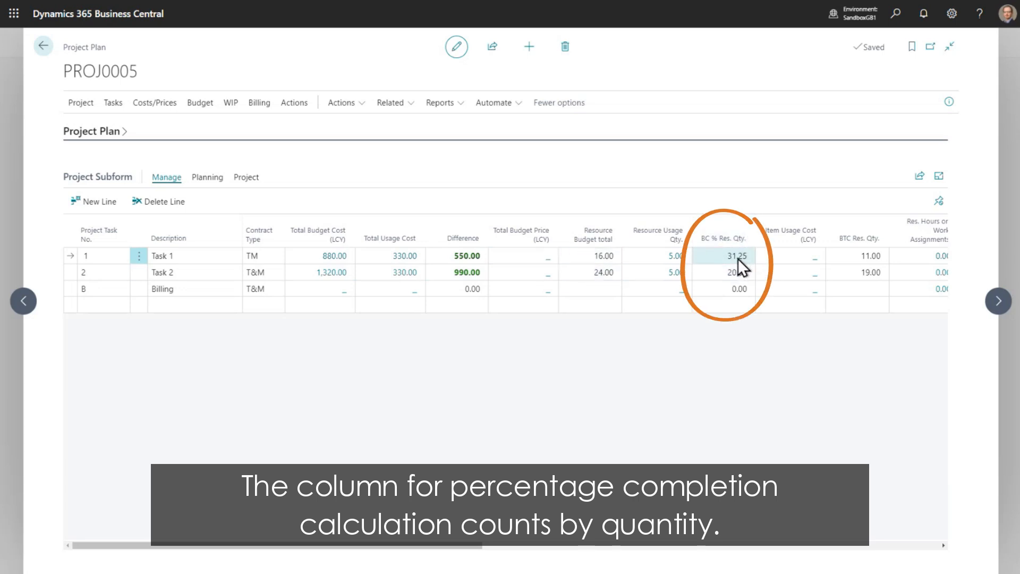
# Step: Run the percent complete billing calculation for PROJ0005 with calculation date 01/02/2024 and billing level All
pyautogui.click(260, 104)
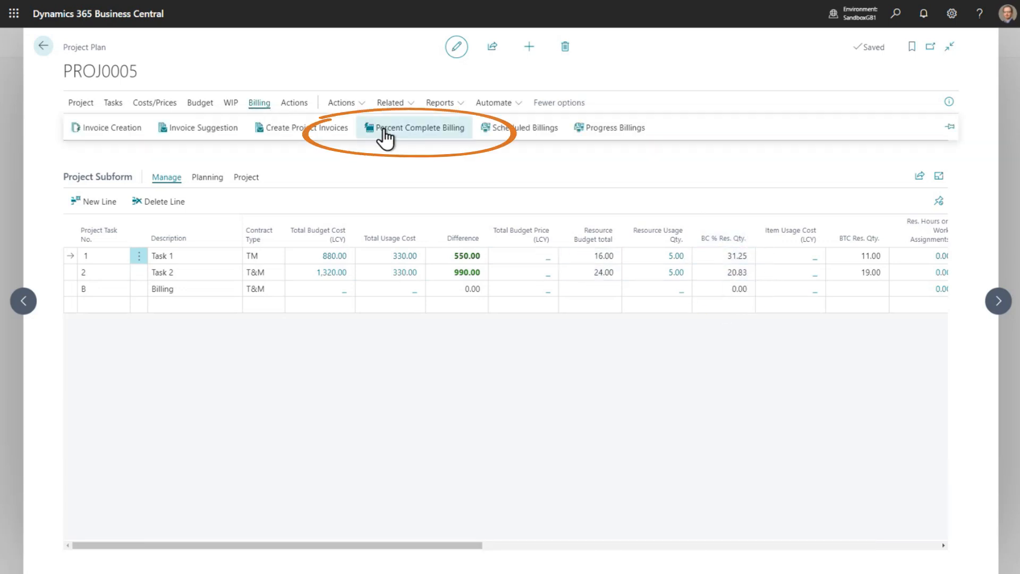
pyautogui.click(448, 137)
pyautogui.click(308, 74)
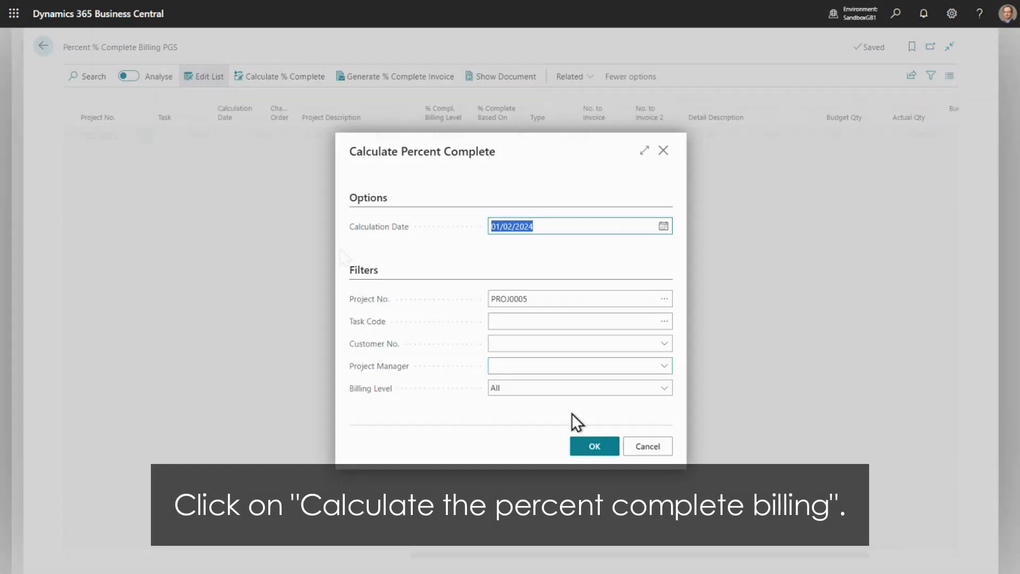
pyautogui.click(594, 447)
pyautogui.press('Return')
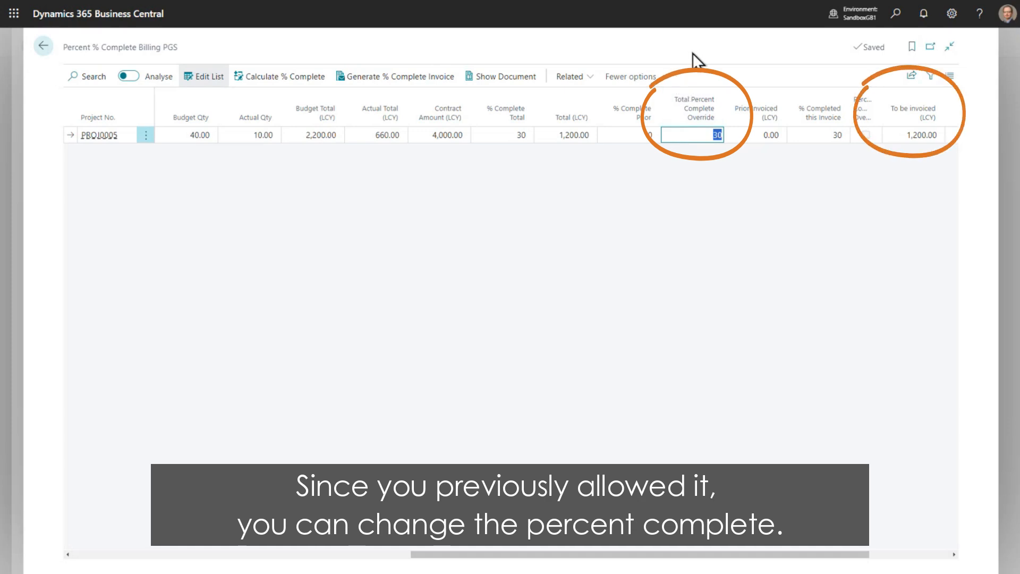
# Step: Override the total percent complete with 27 and generate the percent complete invoice with posting date 01/02/2024
pyautogui.write('27')
pyautogui.press('Tab')
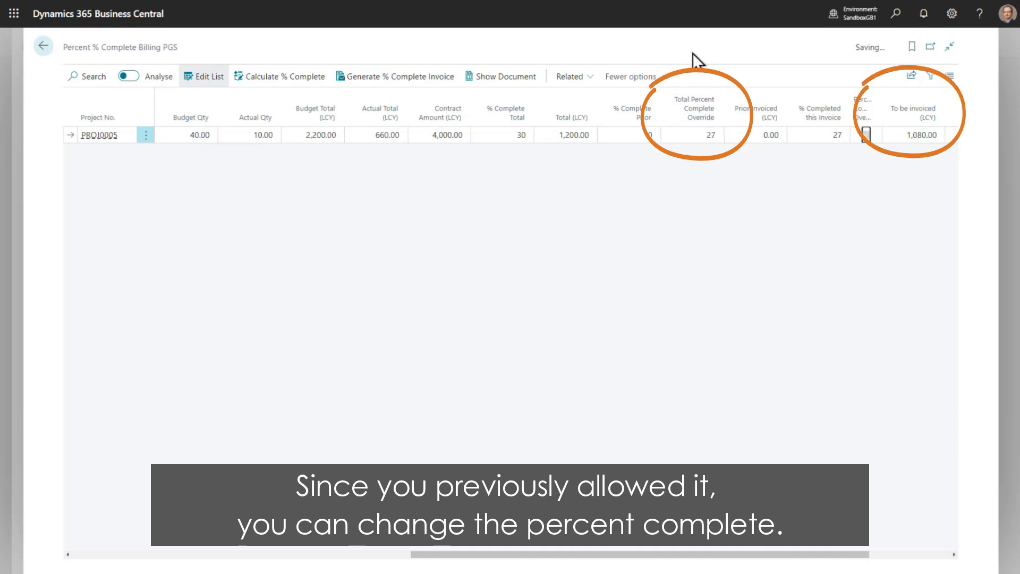
pyautogui.click(358, 80)
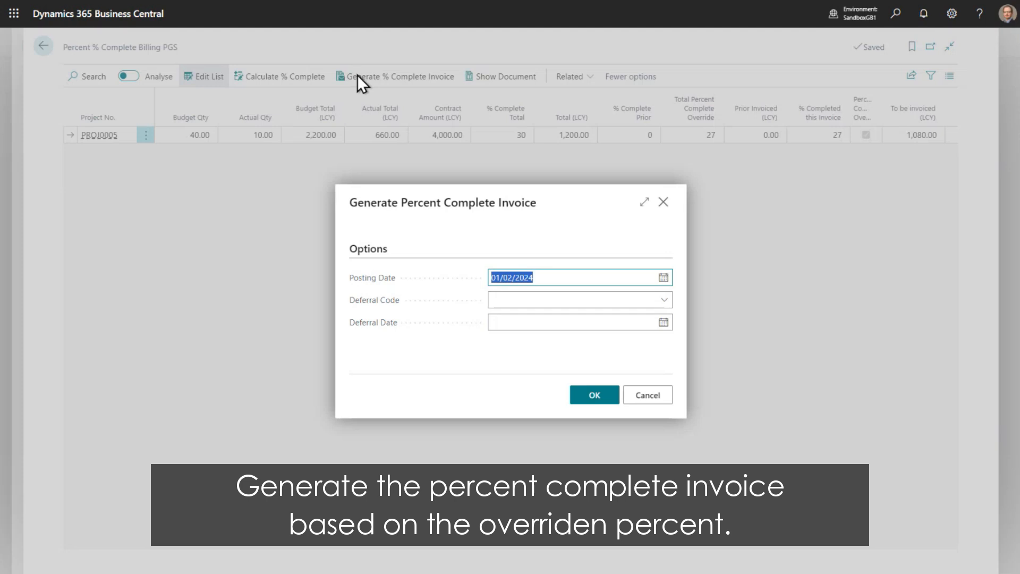
pyautogui.click(595, 396)
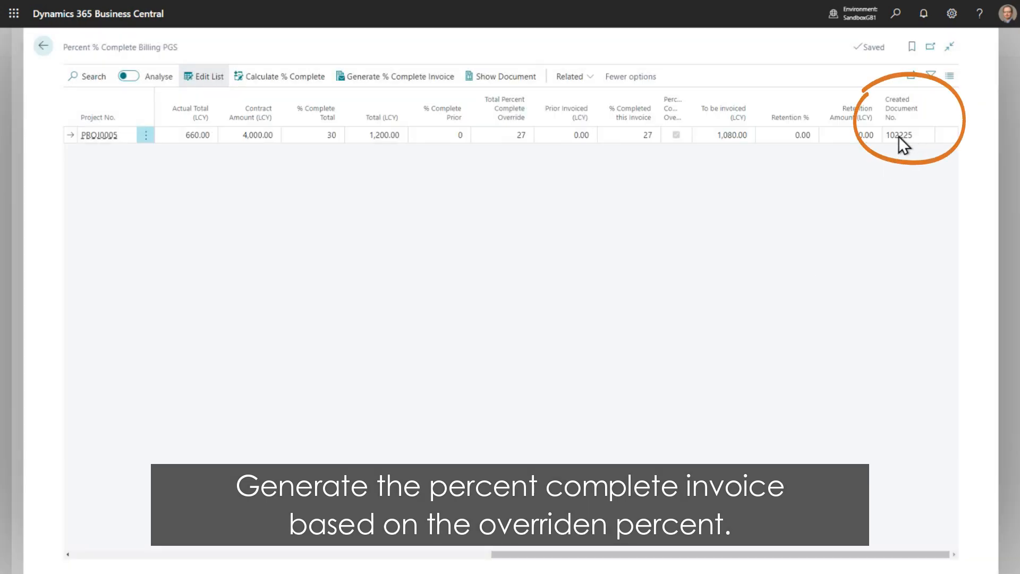
# Step: Open the sales invoice created from the percent complete billing line and post it
pyautogui.click(505, 78)
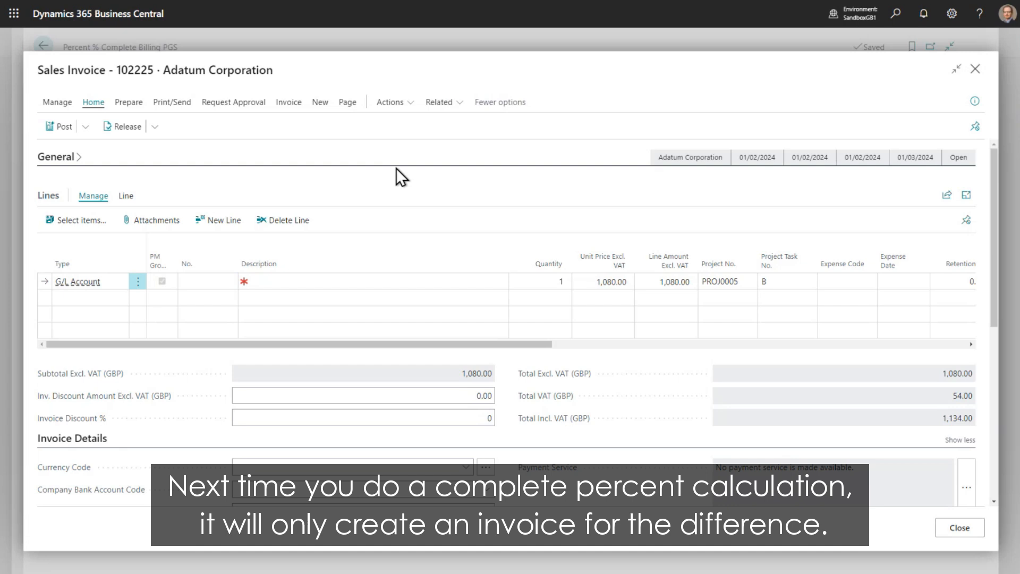
pyautogui.click(59, 126)
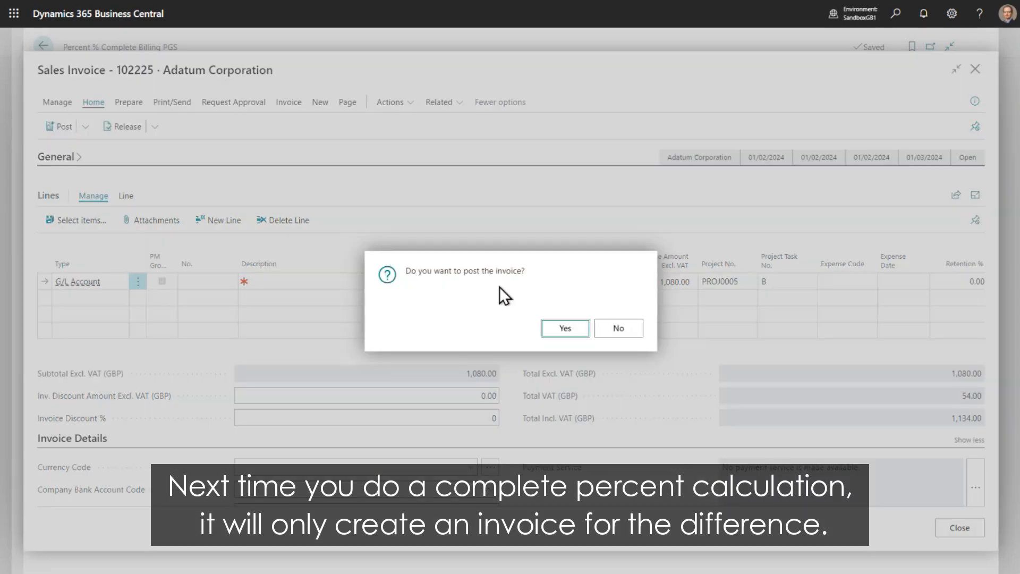
pyautogui.click(566, 329)
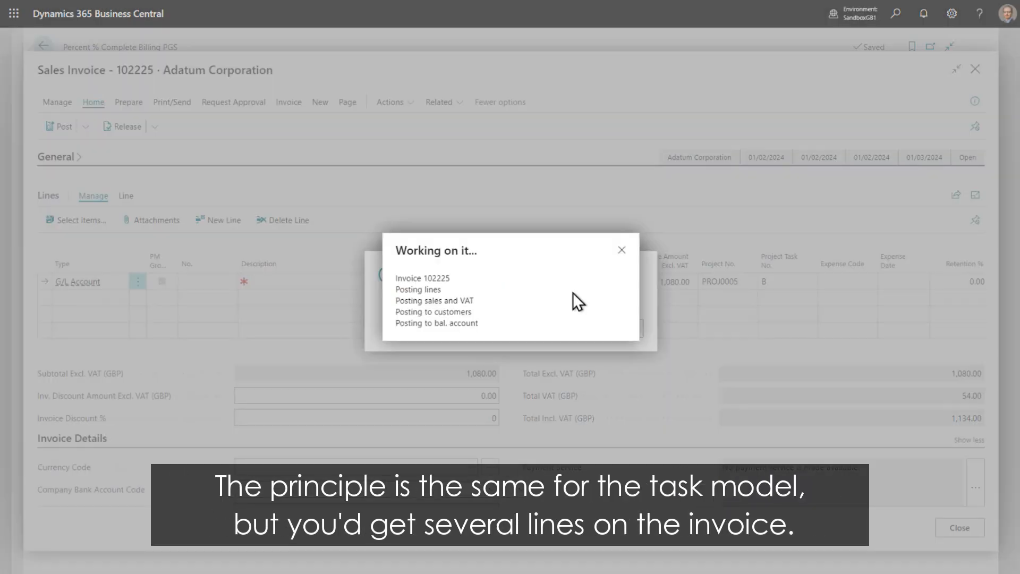